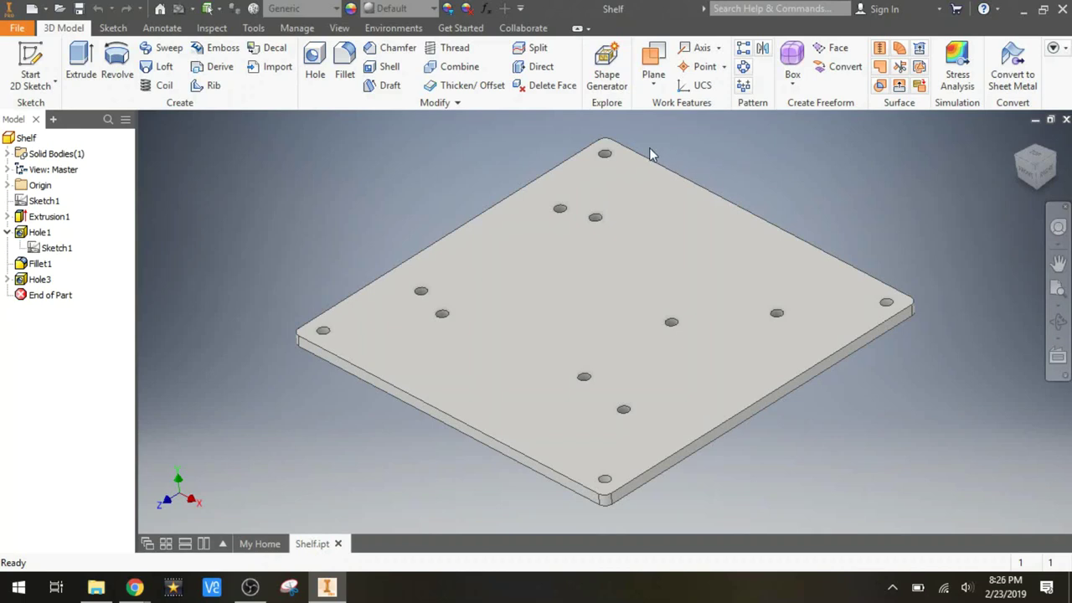
Select the plate's base sketch, Sketch1, in the model browser.
{"action": "left_click", "coordinate": [50, 207]}
Open Sketch1 for 2D editing, then bring up the Raspberry Pi Model B+ product brief PDF.
{"action": "right_click", "coordinate": [50, 206]}
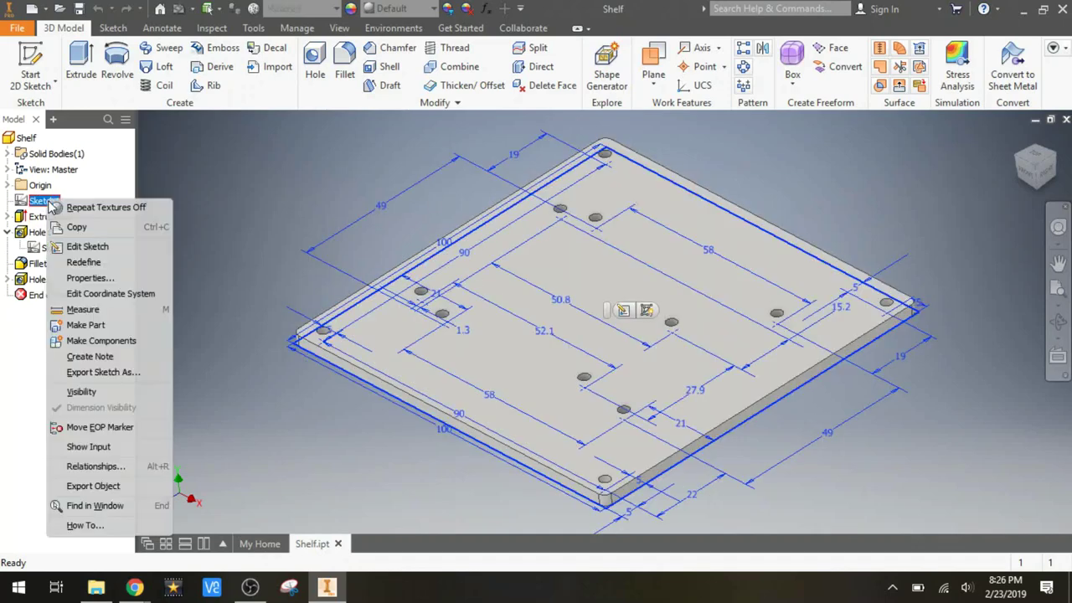
{"action": "left_click", "coordinate": [27, 77]}
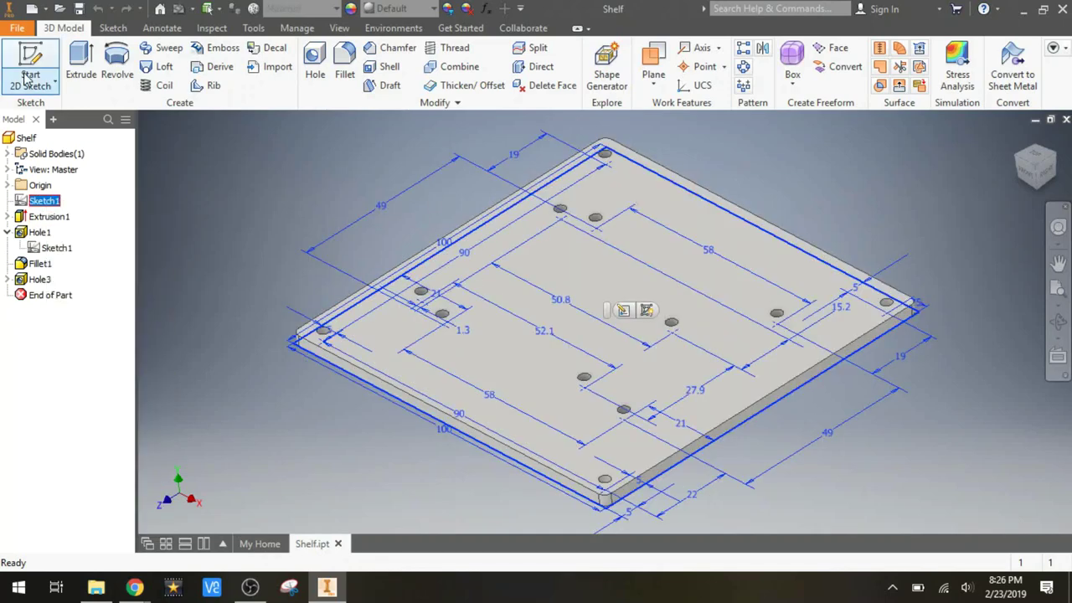
{"action": "left_click", "coordinate": [27, 77]}
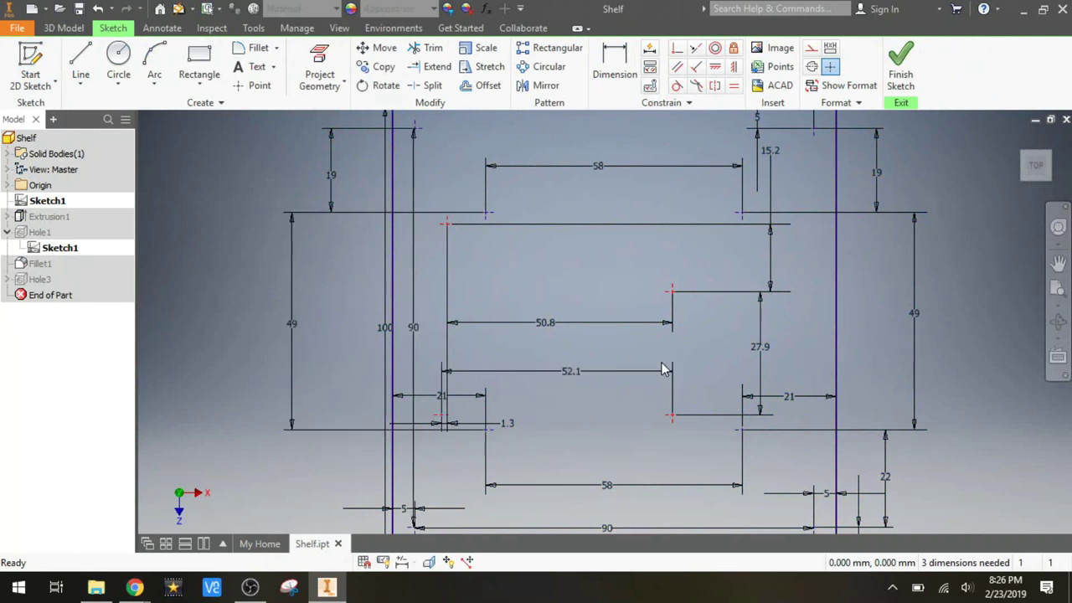
{"action": "mouse_move", "coordinate": [138, 588]}
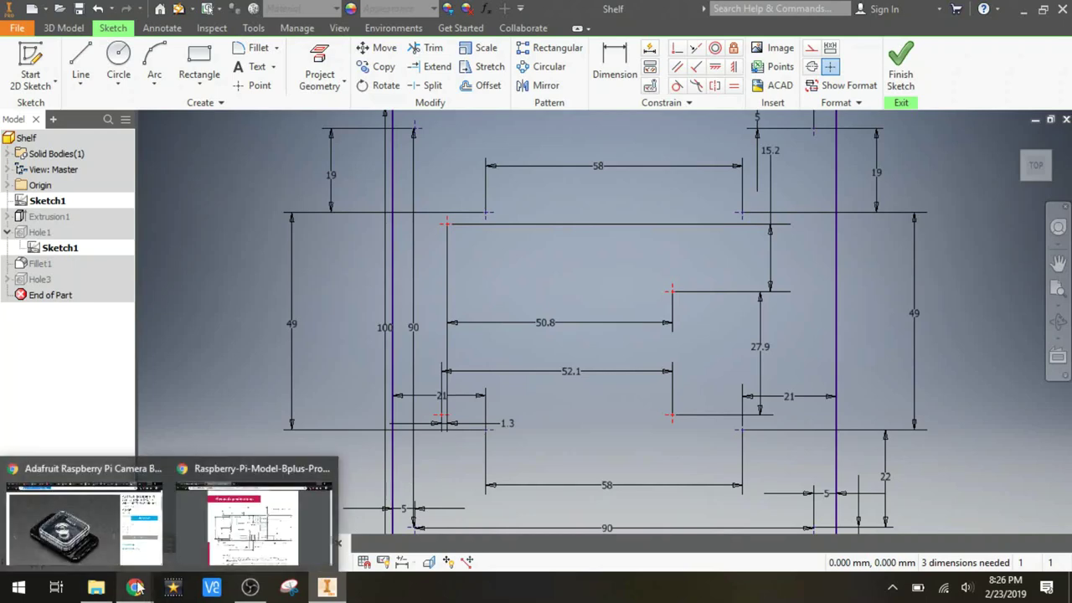
{"action": "left_click", "coordinate": [252, 536]}
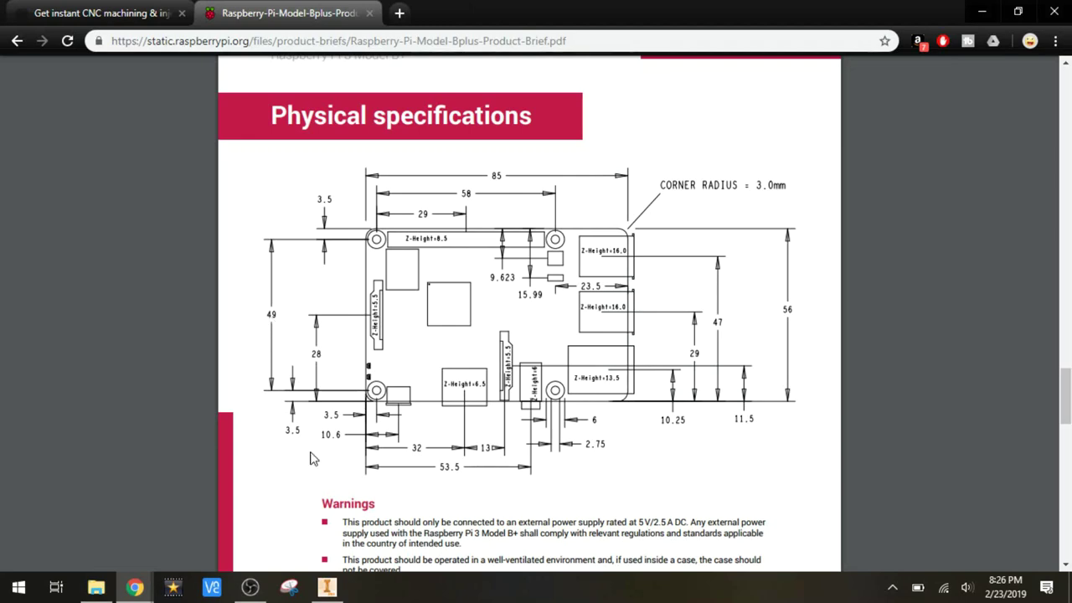
Check the Pi's 85 × 56 board and 58 × 49 hole spacing, then return to Inventor.
{"action": "mouse_move", "coordinate": [328, 587]}
{"action": "left_click", "coordinate": [349, 515]}
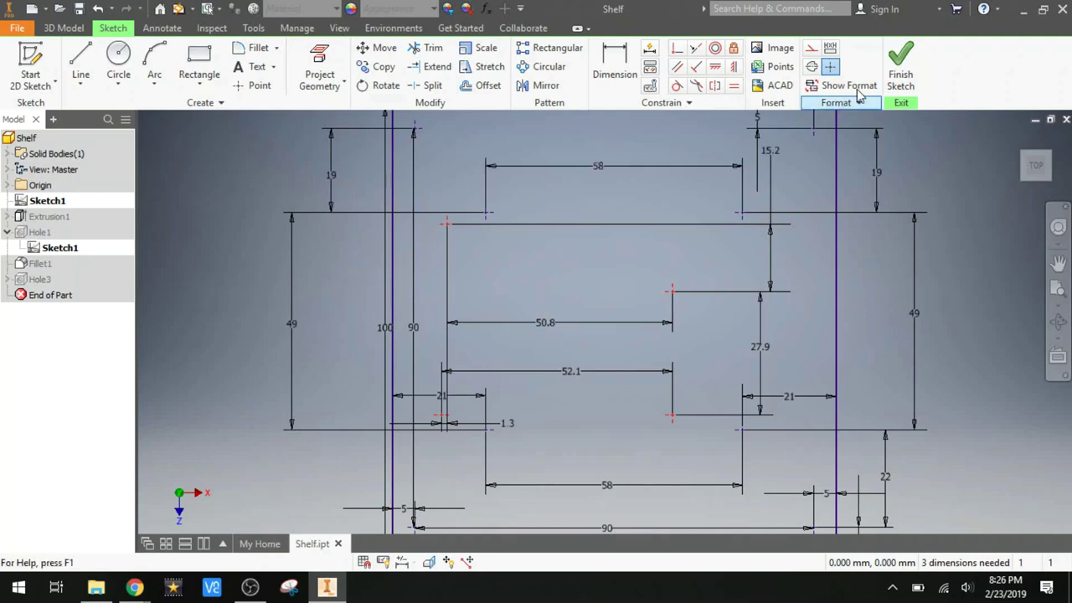
Finish the sketch and highlight the Hole1 and Hole3 hole groups on the plate.
{"action": "left_click", "coordinate": [901, 67]}
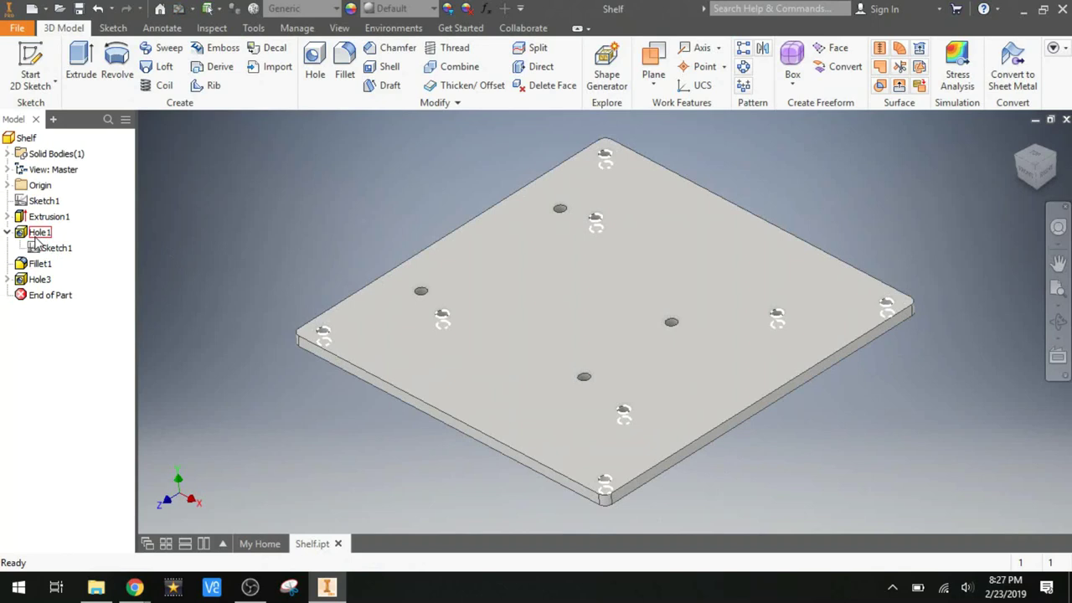
{"action": "left_click", "coordinate": [37, 235]}
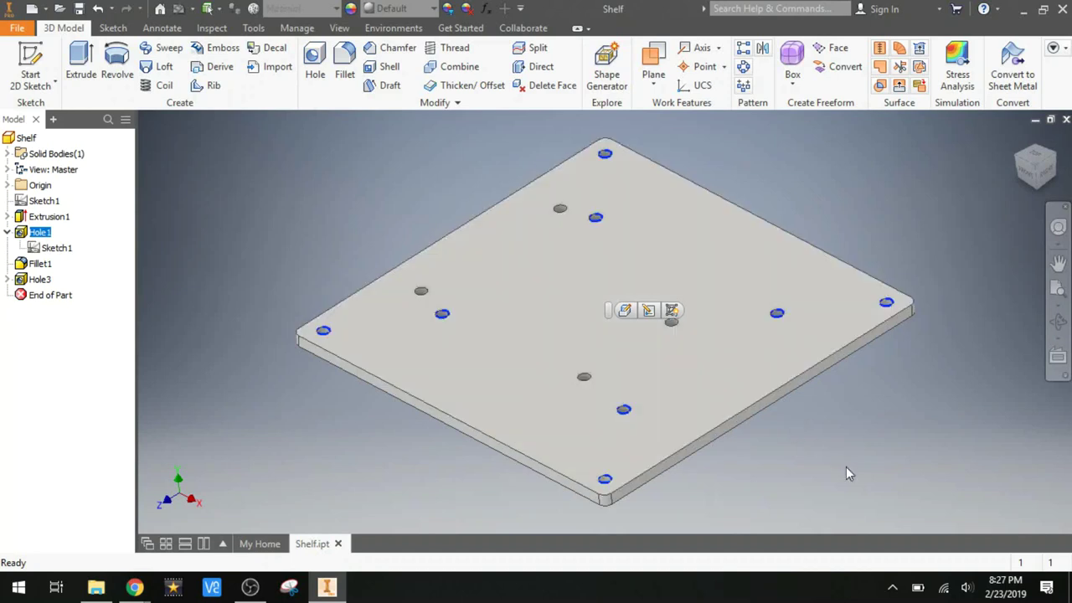
{"action": "left_click", "coordinate": [40, 279]}
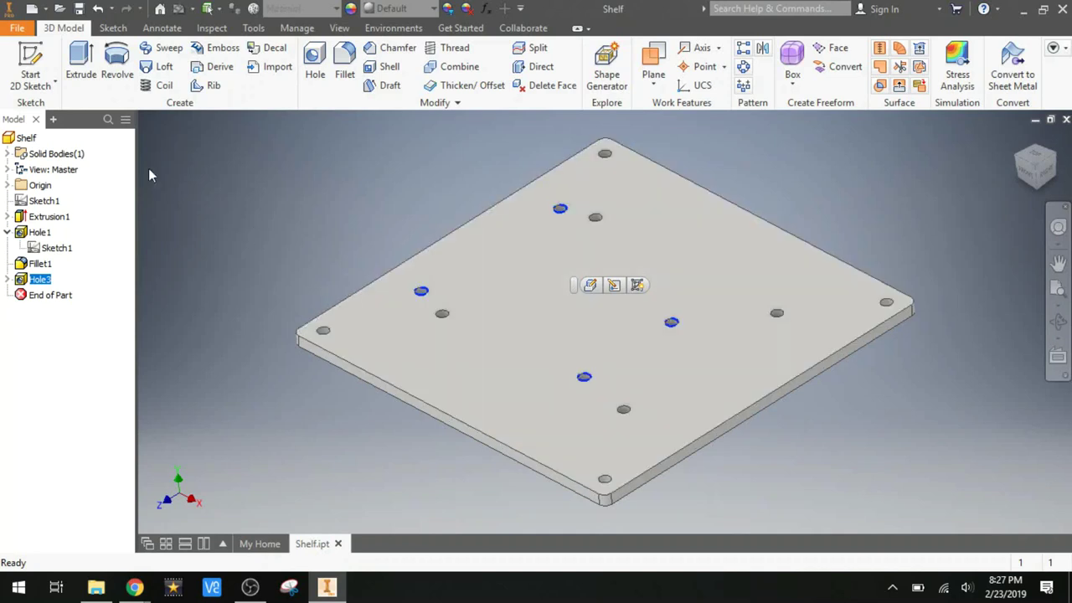
{"action": "left_click", "coordinate": [15, 28]}
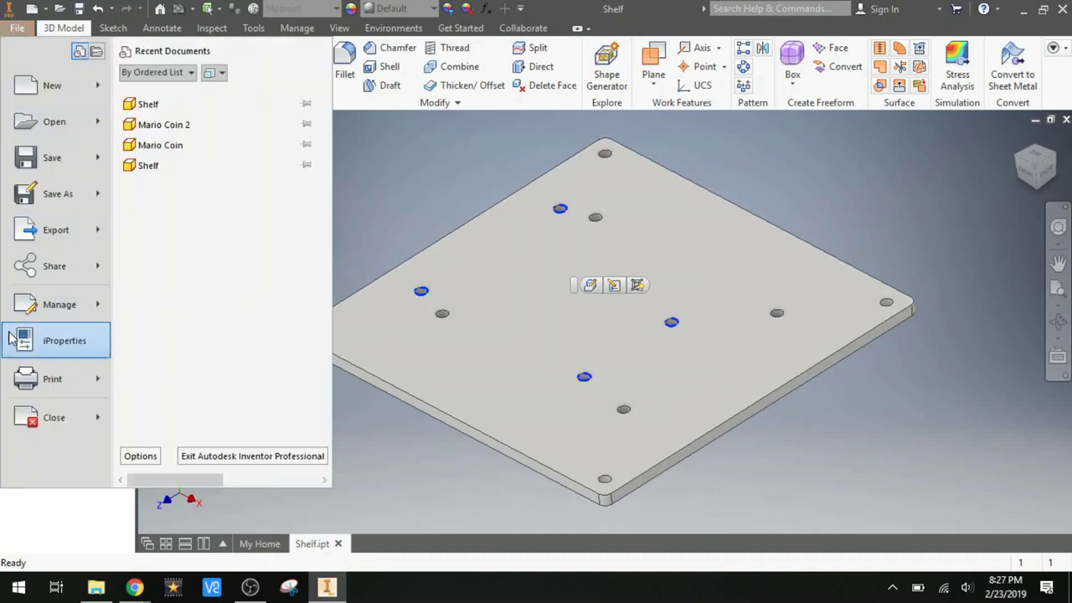
{"action": "mouse_move", "coordinate": [95, 262]}
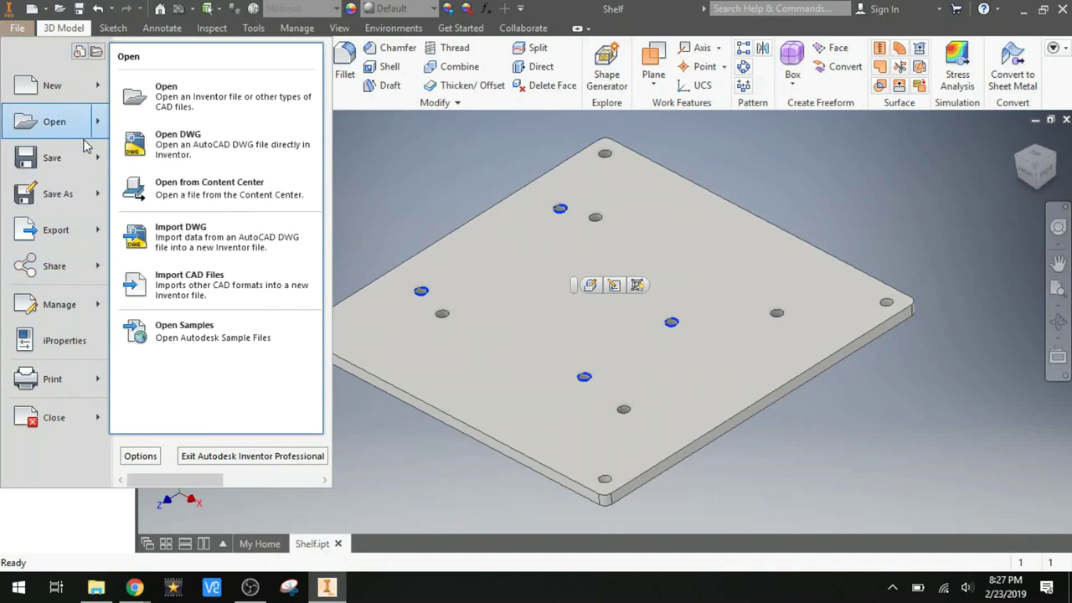
{"action": "mouse_move", "coordinate": [84, 170]}
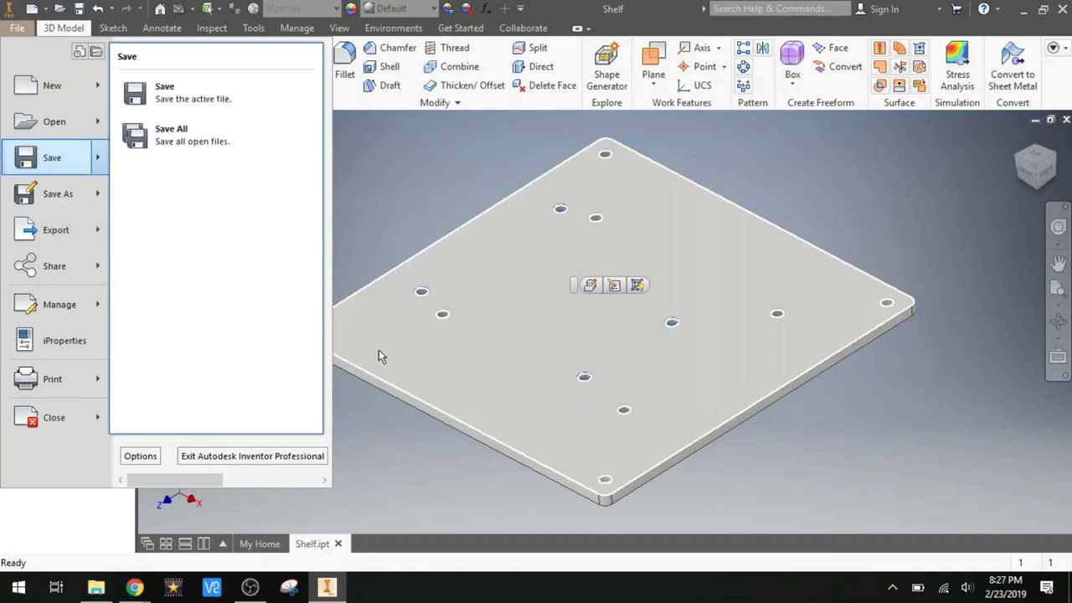
{"action": "left_click", "coordinate": [820, 455]}
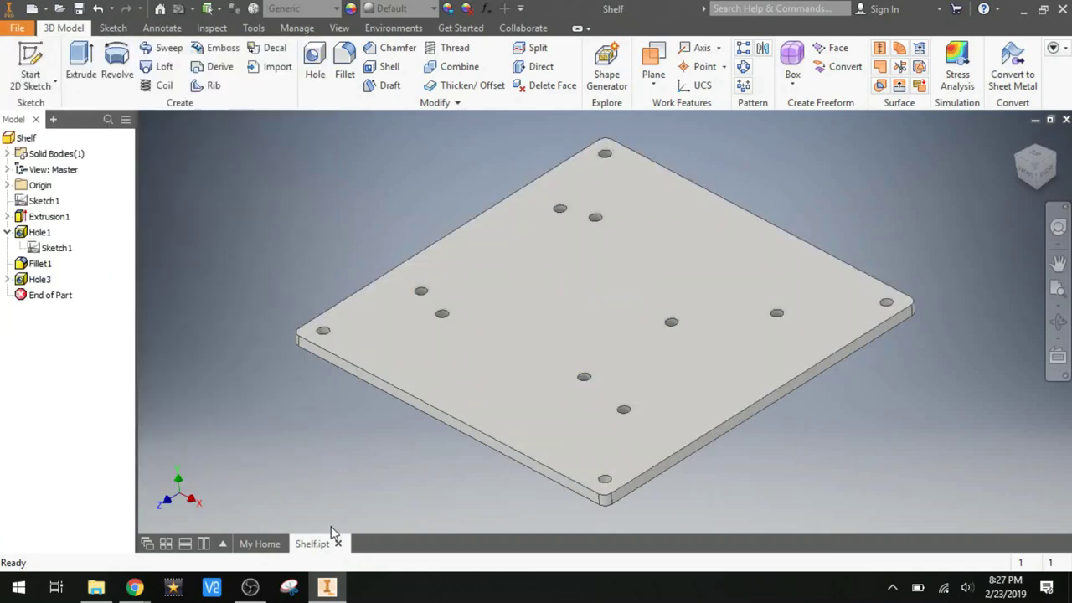
{"action": "mouse_move", "coordinate": [134, 586]}
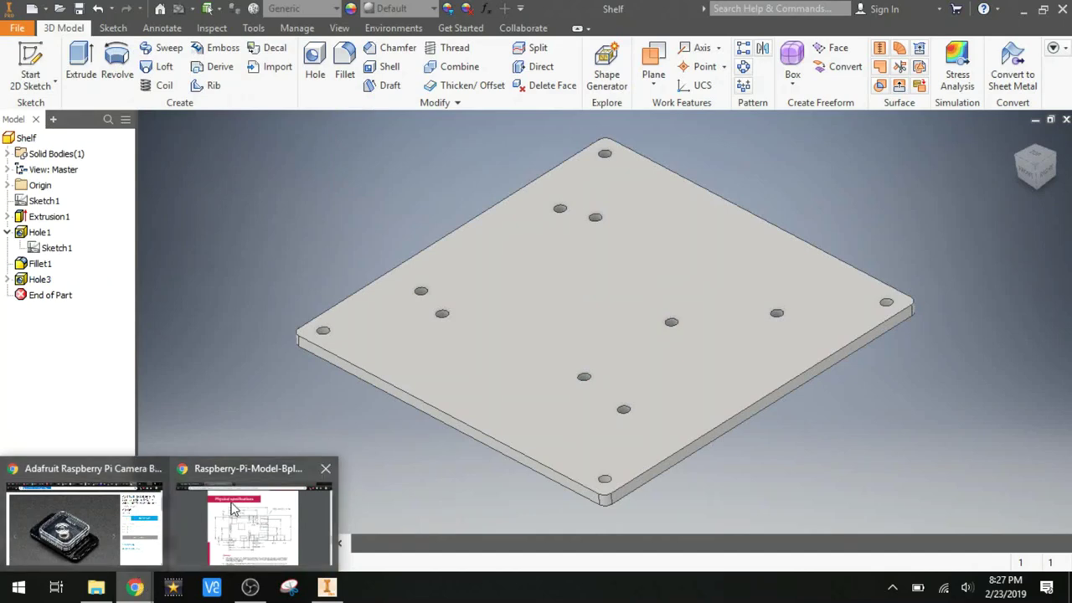
{"action": "left_click", "coordinate": [234, 509]}
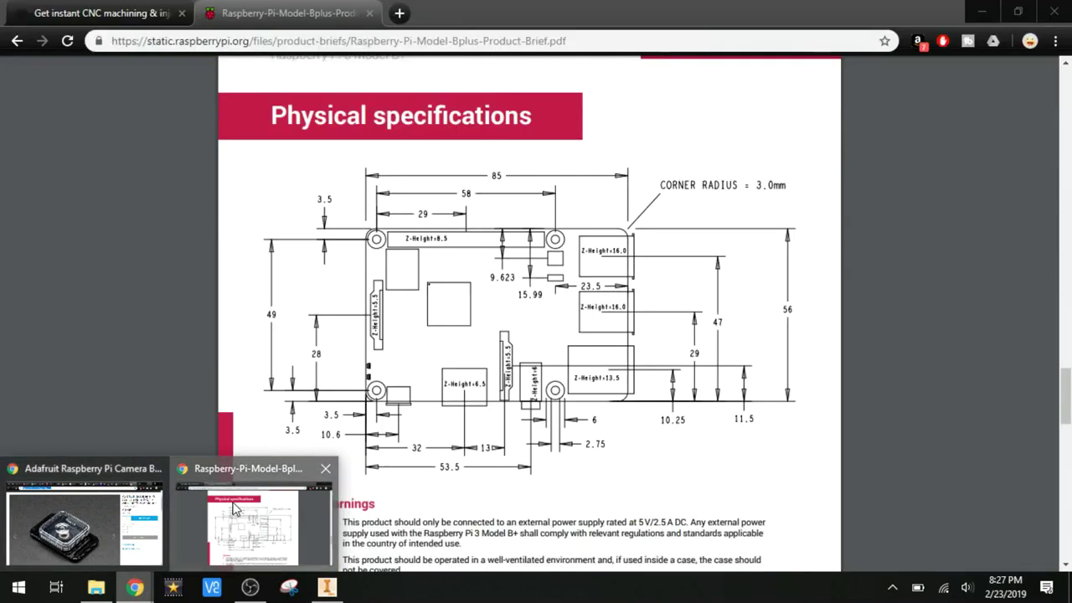
Switch Chrome to the 3D Hubs page with 3D printing selected.
{"action": "left_click", "coordinate": [107, 15]}
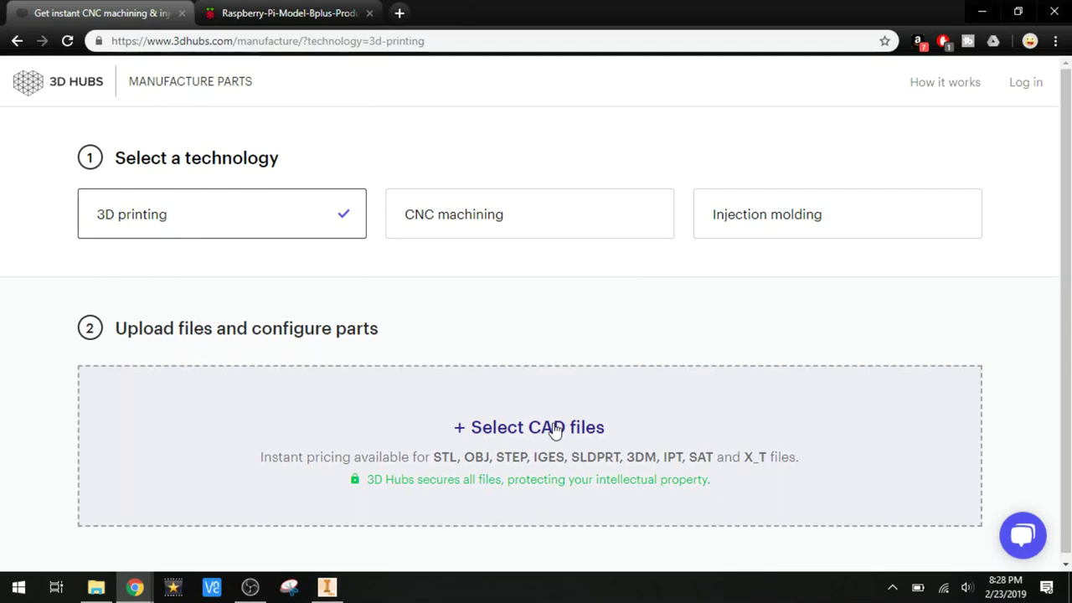
Upload Shelf.stl from Documents to 3D Hubs.
{"action": "left_click", "coordinate": [553, 428]}
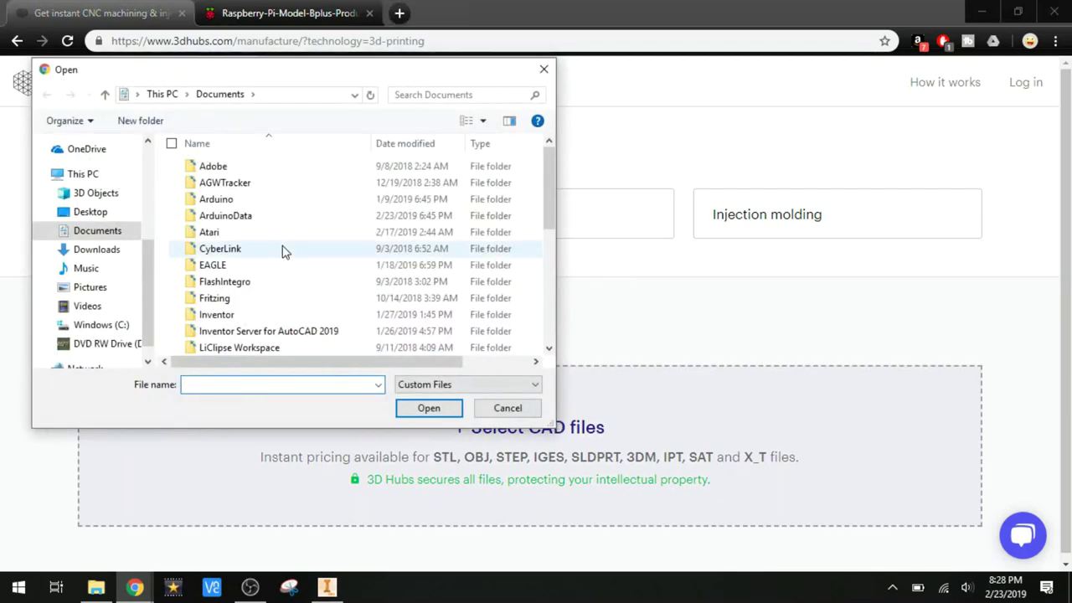
{"action": "scroll", "coordinate": [282, 249], "scroll_direction": "down", "scroll_amount": 5}
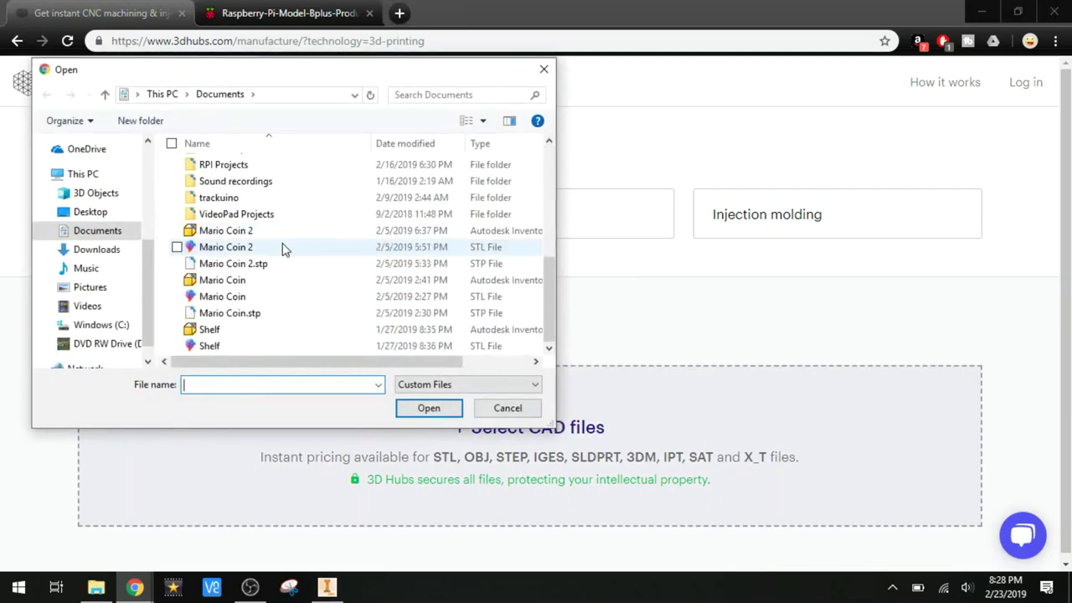
{"action": "double_click", "coordinate": [209, 347]}
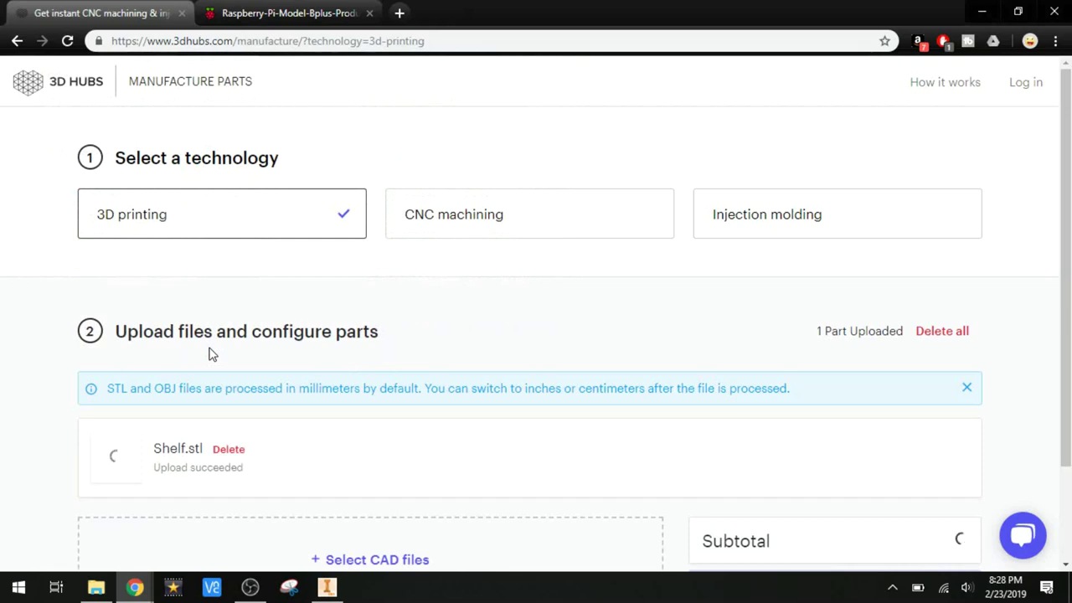
Change the part's units to cm, making it 0.3 × 10.0 × 10.0 cm at $9.69.
{"action": "scroll", "coordinate": [49, 419], "scroll_direction": "down", "scroll_amount": 1}
{"action": "scroll", "coordinate": [49, 419], "scroll_direction": "down", "scroll_amount": 2}
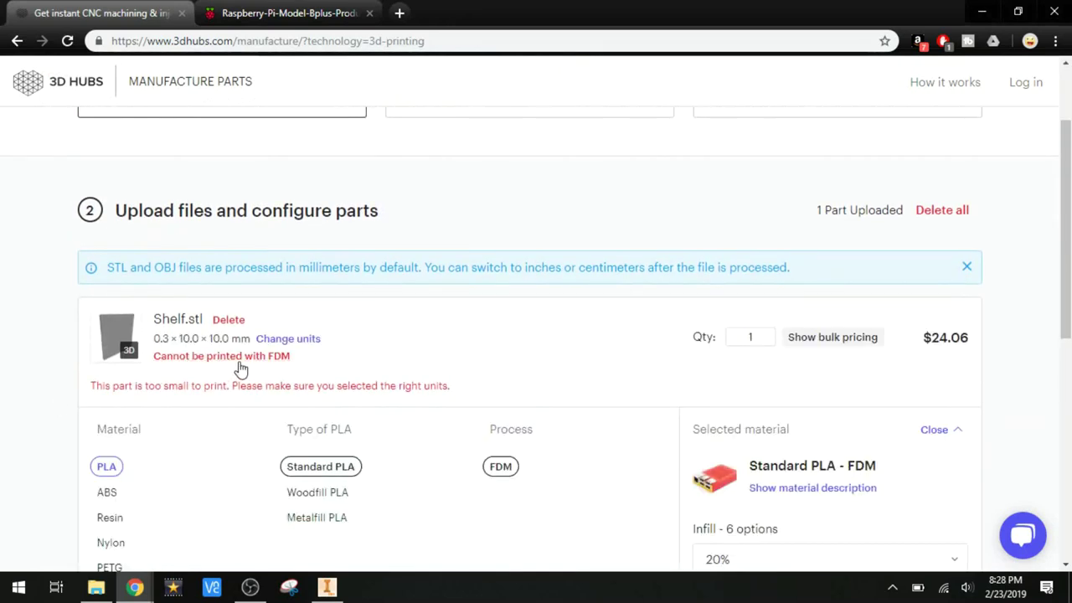
{"action": "left_click", "coordinate": [300, 340]}
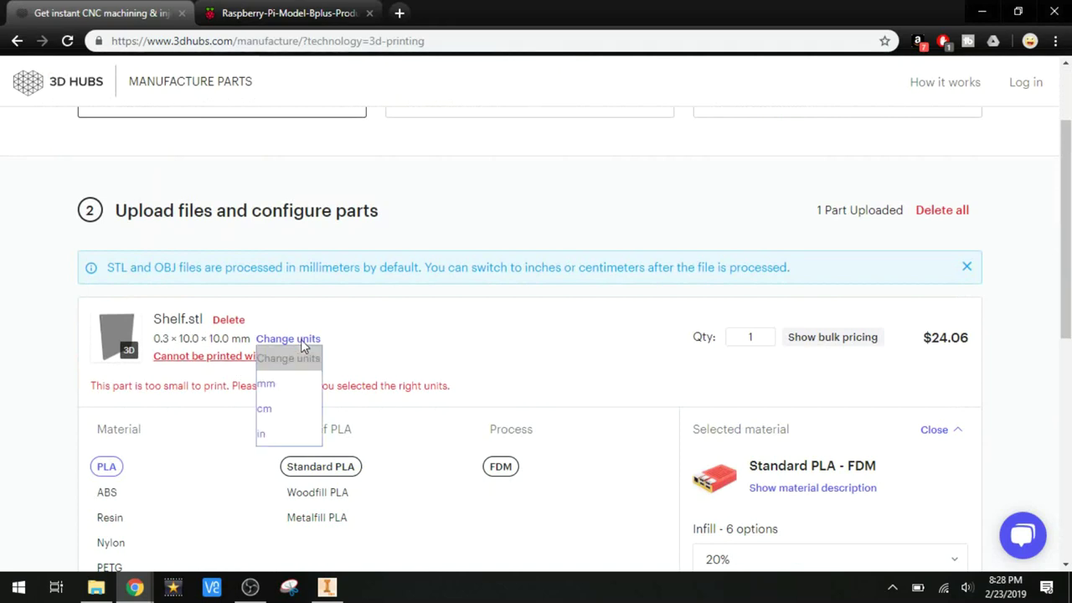
{"action": "left_click", "coordinate": [285, 411]}
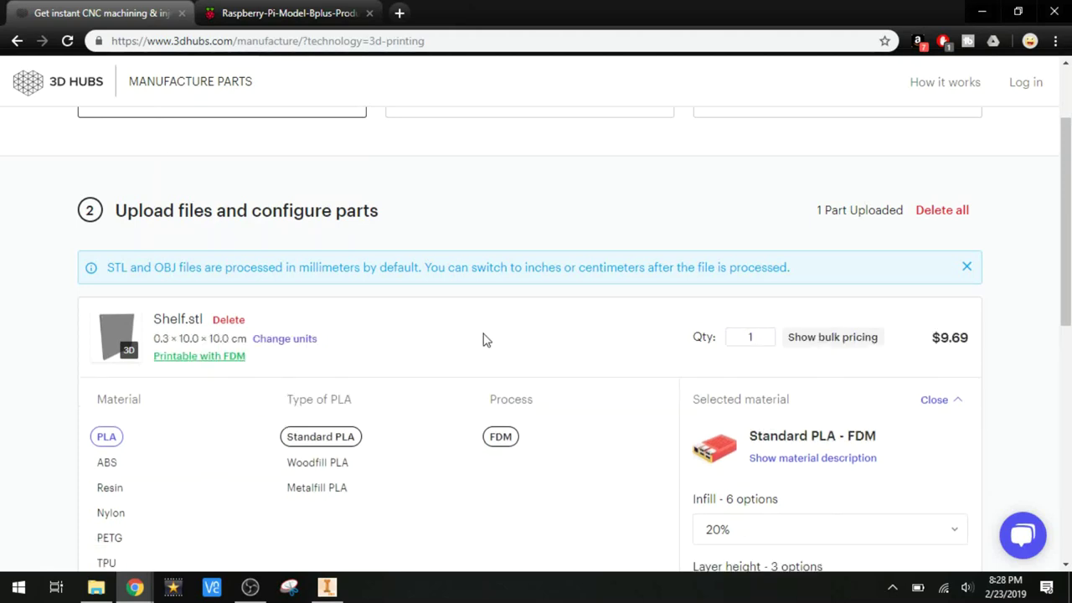
{"action": "scroll", "coordinate": [248, 441], "scroll_direction": "down", "scroll_amount": 2}
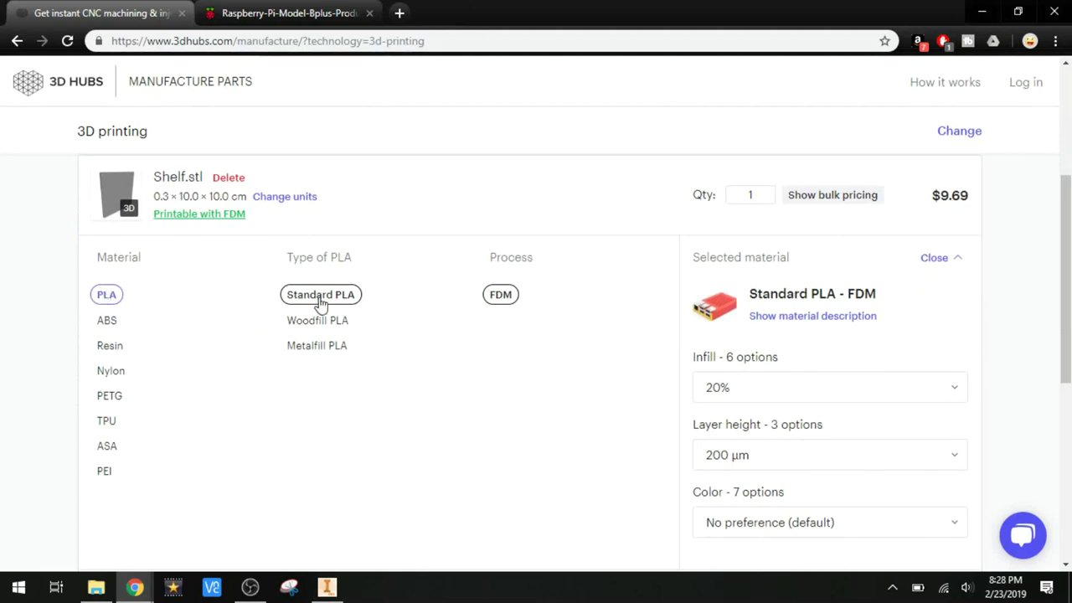
Set the Shelf part's infill to 100%.
{"action": "left_click", "coordinate": [790, 387]}
{"action": "left_click", "coordinate": [717, 541]}
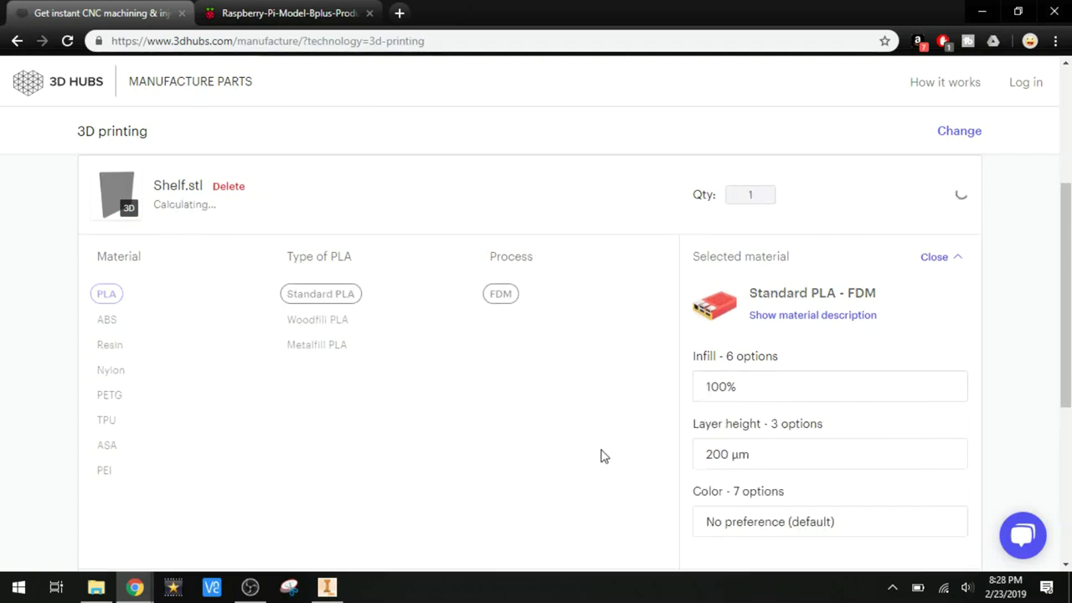
{"action": "scroll", "coordinate": [612, 438], "scroll_direction": "down", "scroll_amount": 2}
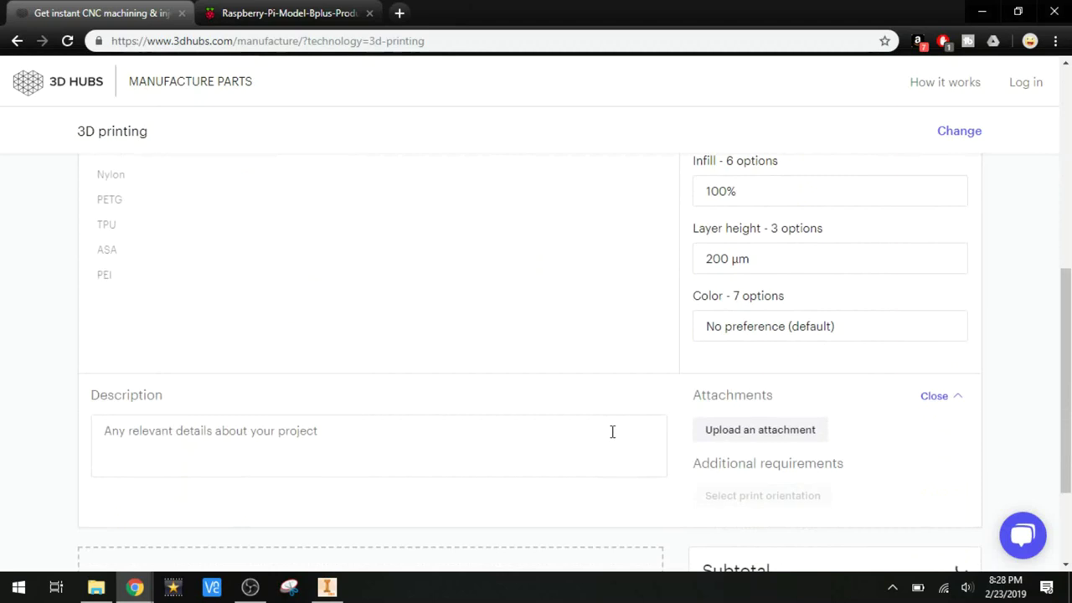
{"action": "scroll", "coordinate": [612, 432], "scroll_direction": "down", "scroll_amount": 2}
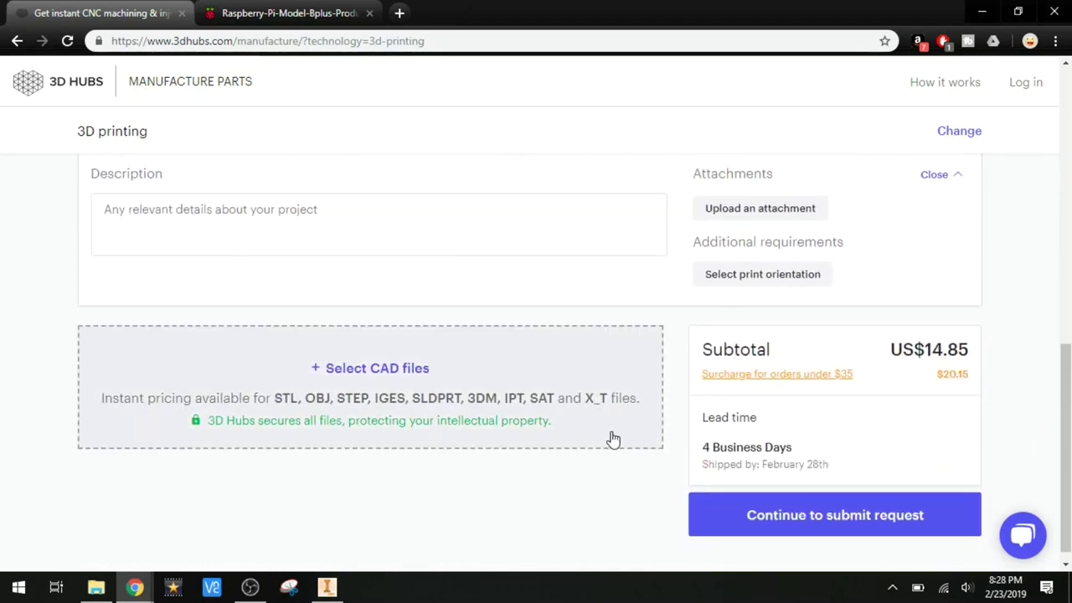
{"action": "scroll", "coordinate": [613, 438], "scroll_direction": "up", "scroll_amount": 6}
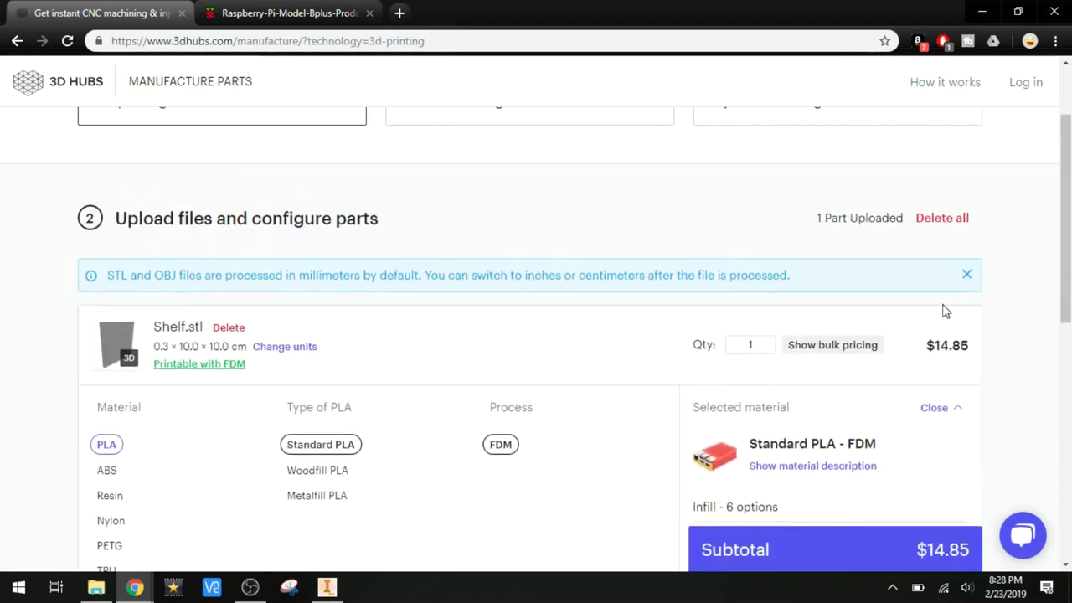
Set the quantity to 3 for a $35.37 subtotal.
{"action": "left_click", "coordinate": [750, 343]}
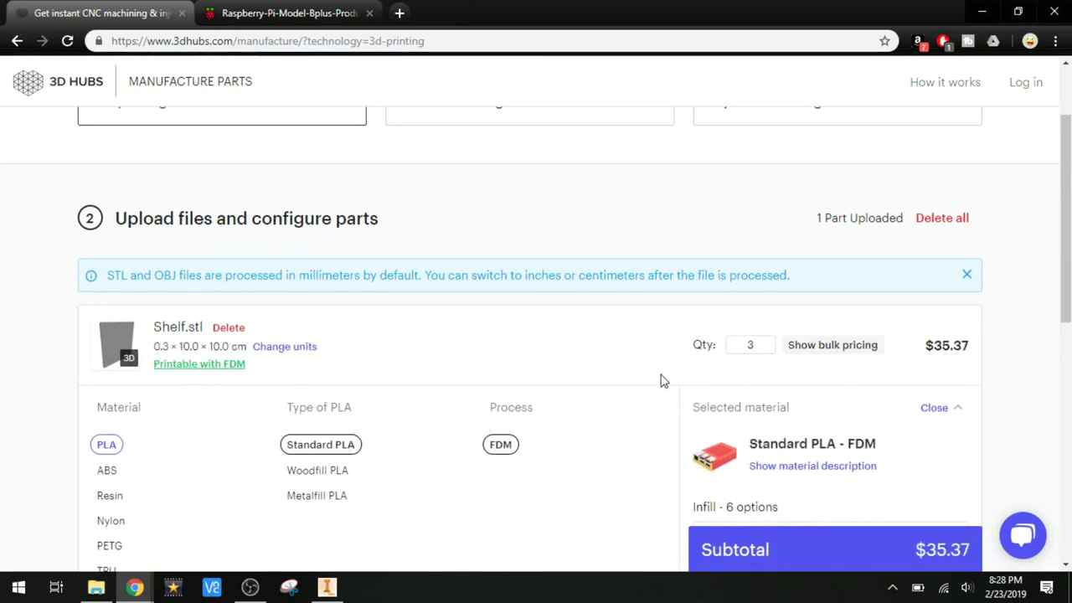
{"action": "scroll", "coordinate": [638, 382], "scroll_direction": "down", "scroll_amount": 2}
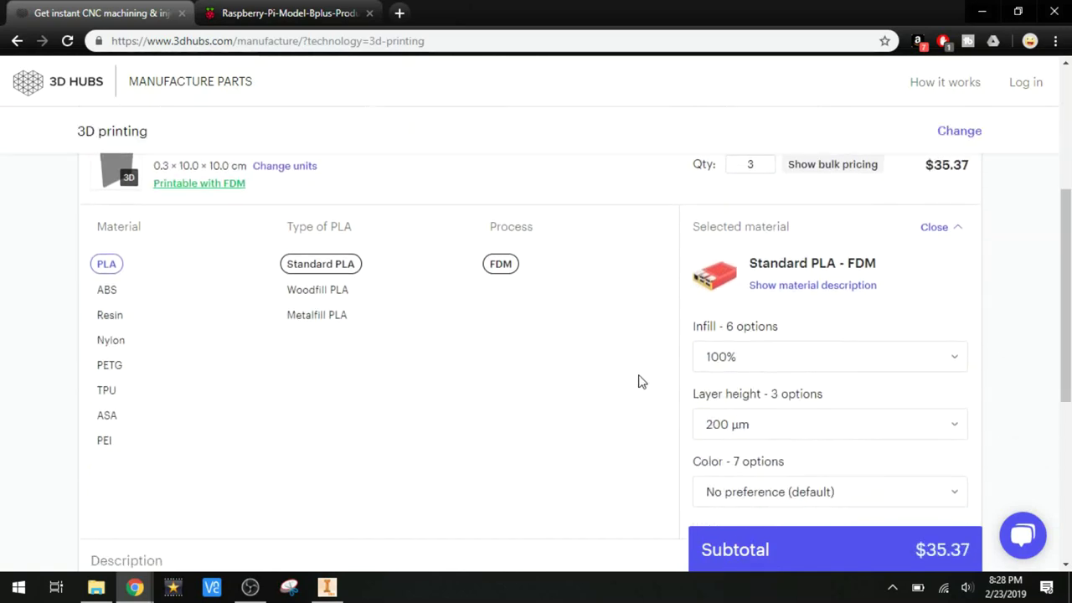
{"action": "scroll", "coordinate": [638, 381], "scroll_direction": "down", "scroll_amount": 1}
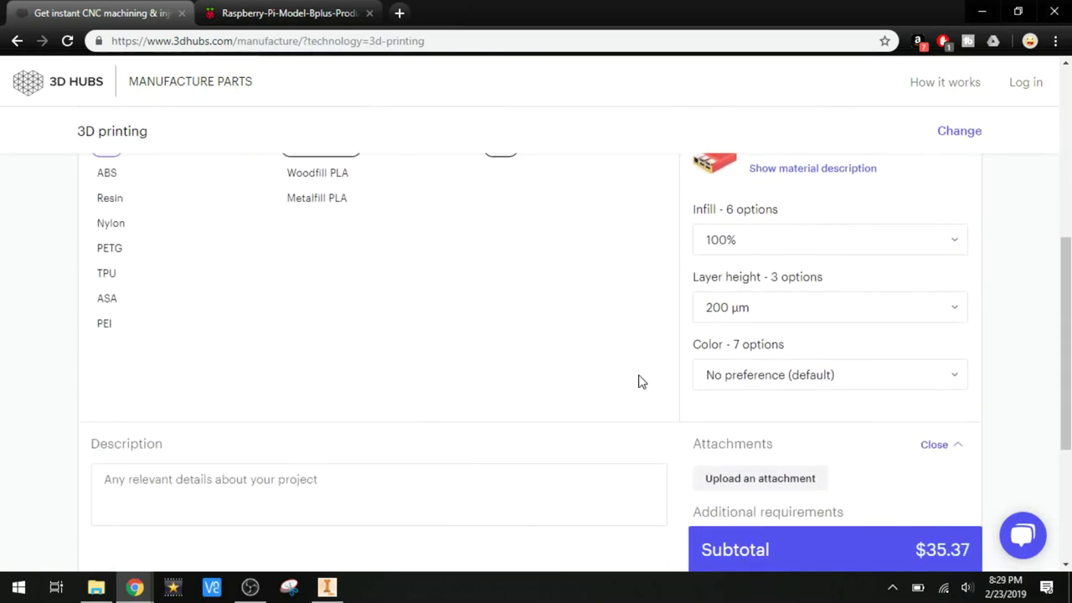
{"action": "scroll", "coordinate": [638, 382], "scroll_direction": "up", "scroll_amount": 4}
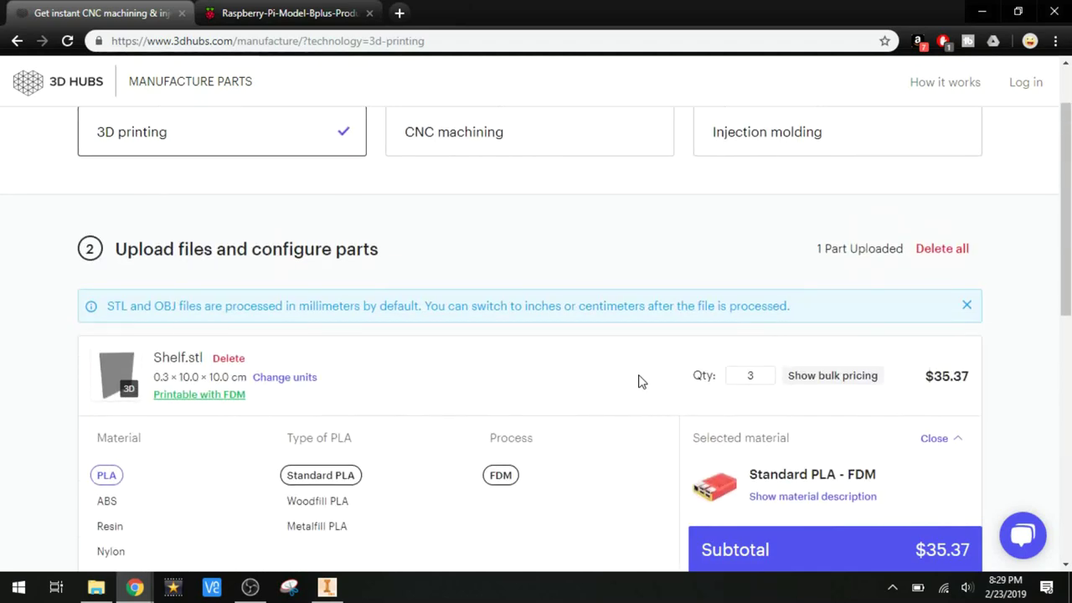